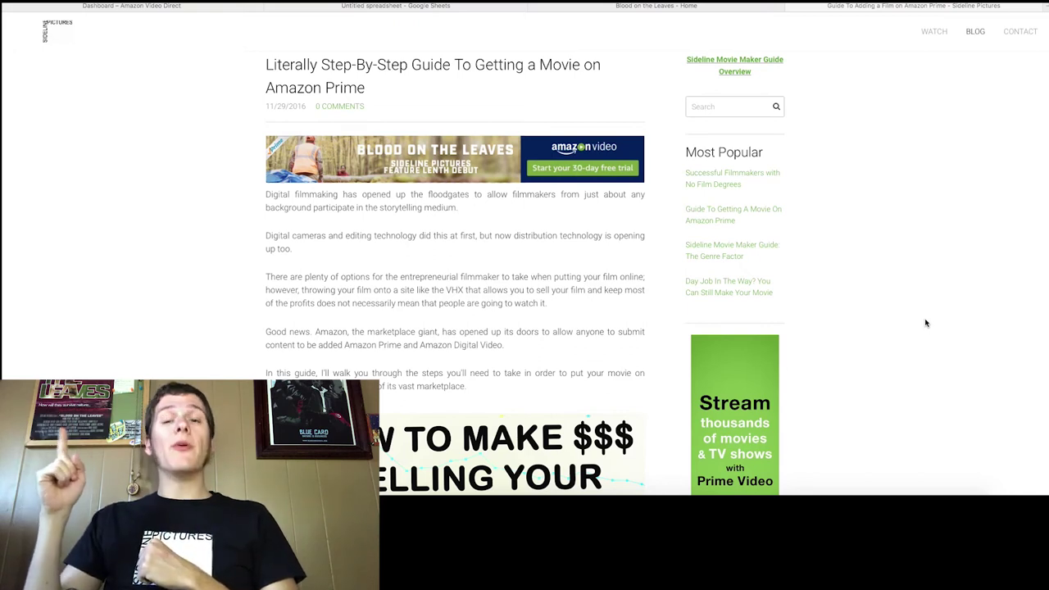
Scroll the Amazon Prime guide down to its 'Rather watch a video walkthrough?' section.
scroll(881, 333, "down", 1)
scroll(881, 333, "up", 2)
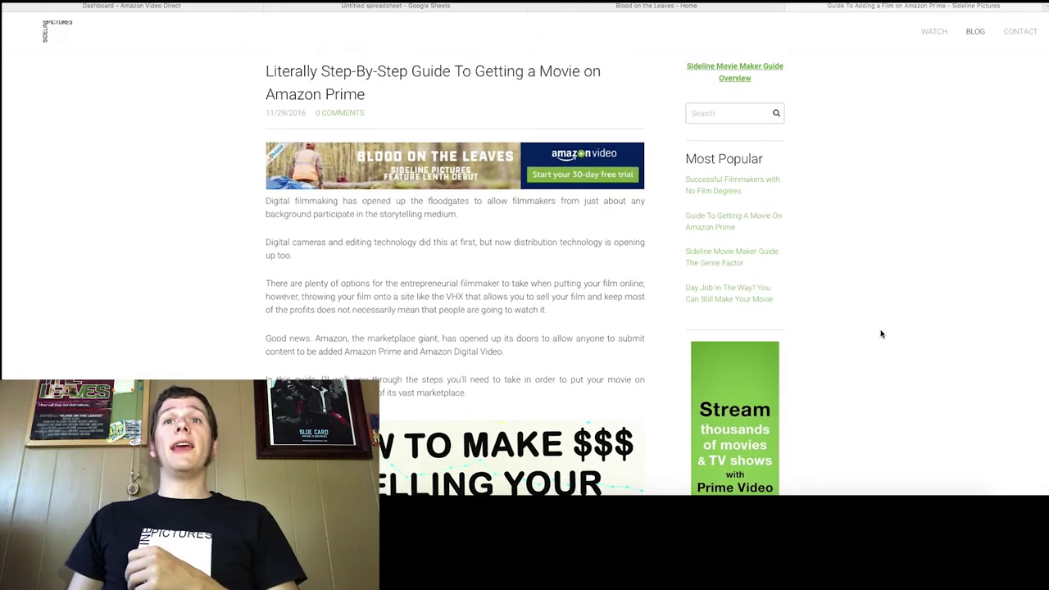
scroll(882, 334, "down", 1)
scroll(881, 334, "up", 1)
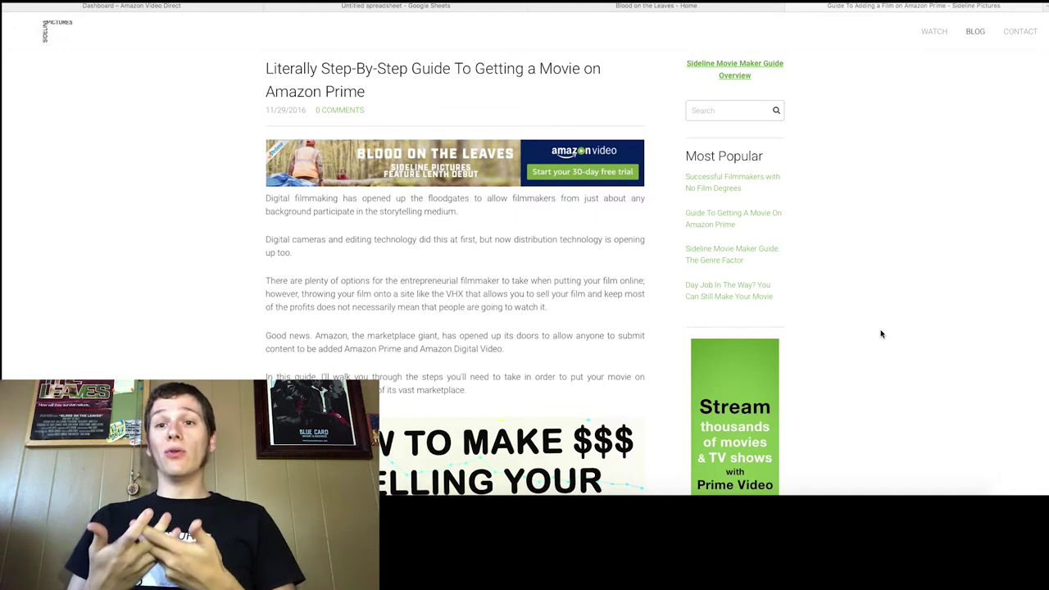
scroll(141, 90, "down", 3)
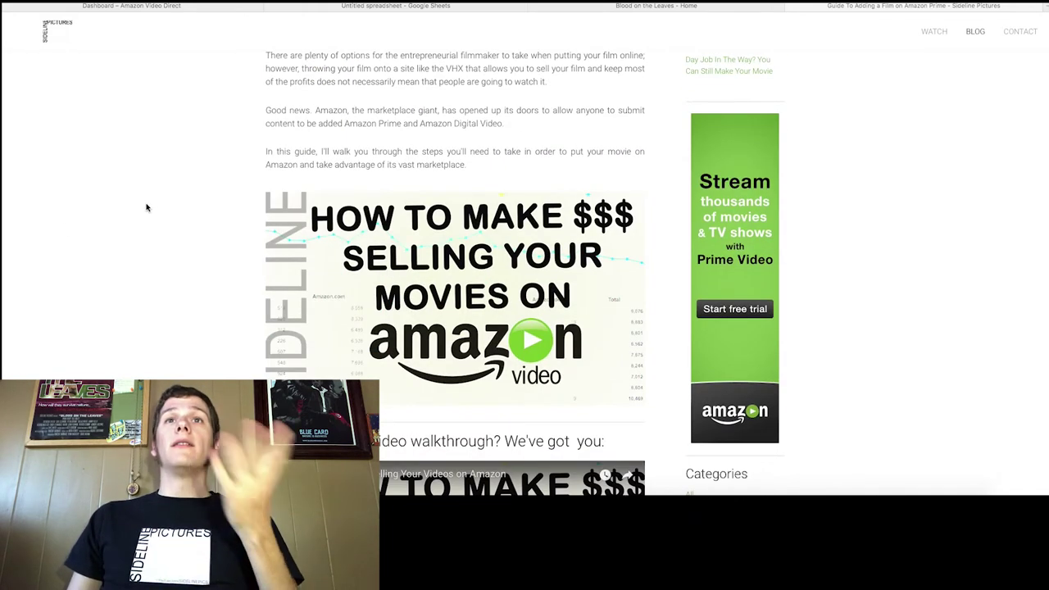
scroll(146, 206, "down", 4)
scroll(146, 207, "down", 2)
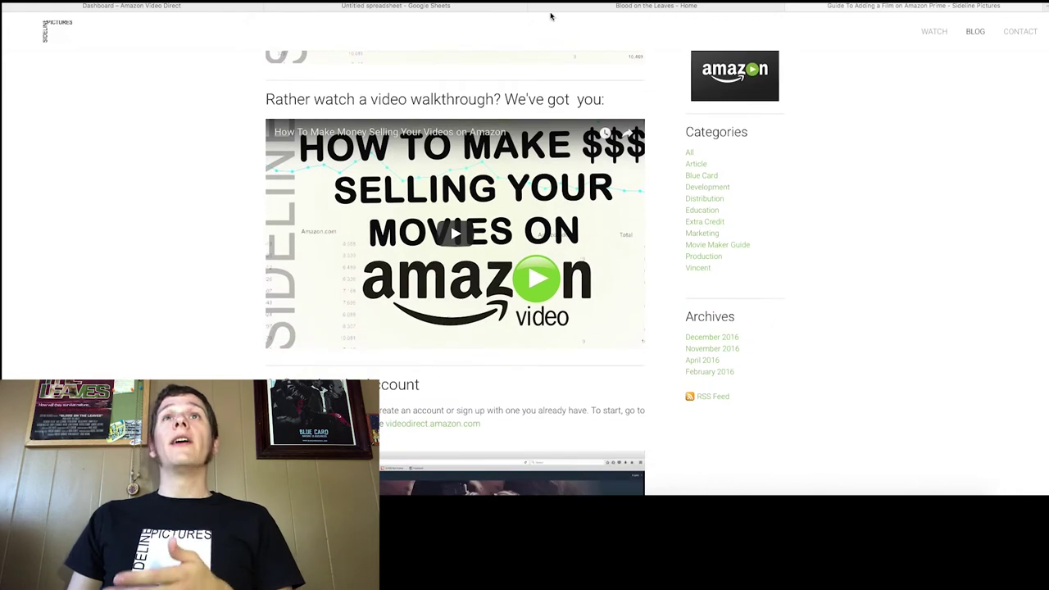
Read the minutes chart values on the 12-week dashboard, then view the Facebook post showing 1,594,108 minutes.
left_click(405, 10)
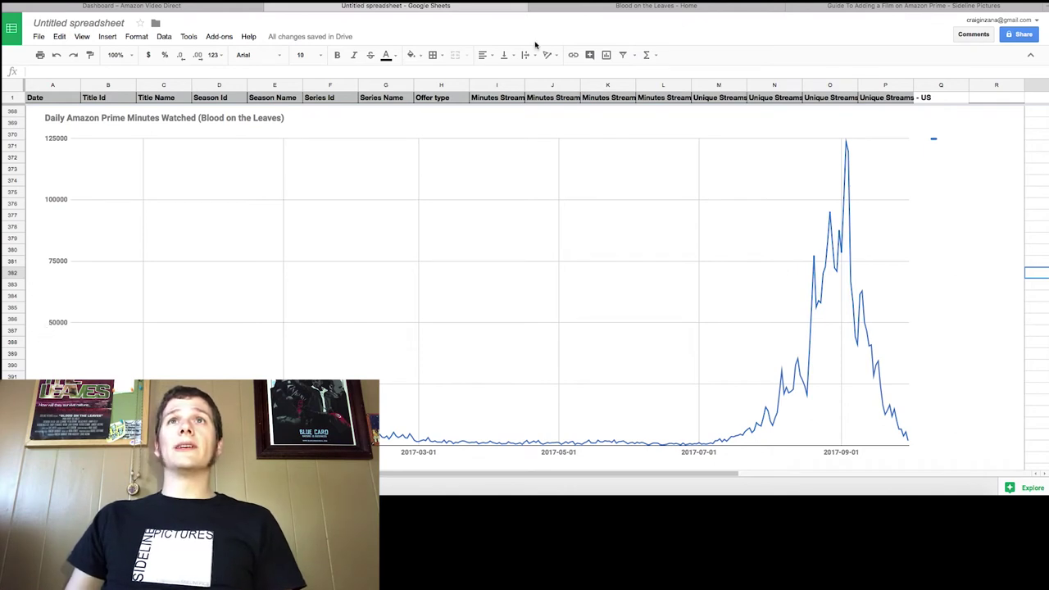
left_click(666, 6)
left_click(209, 8)
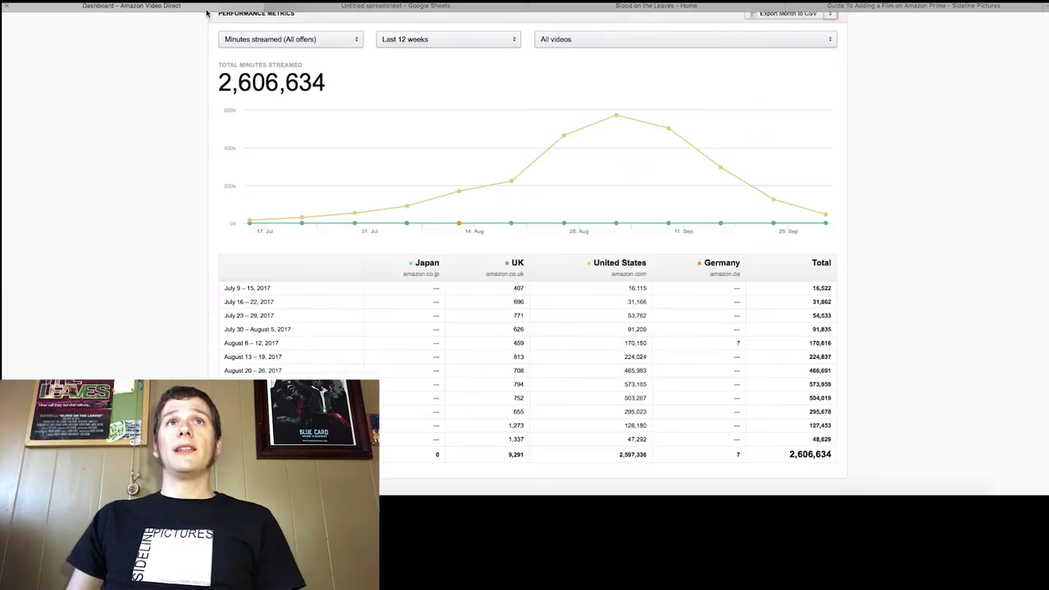
mouse_move(684, 153)
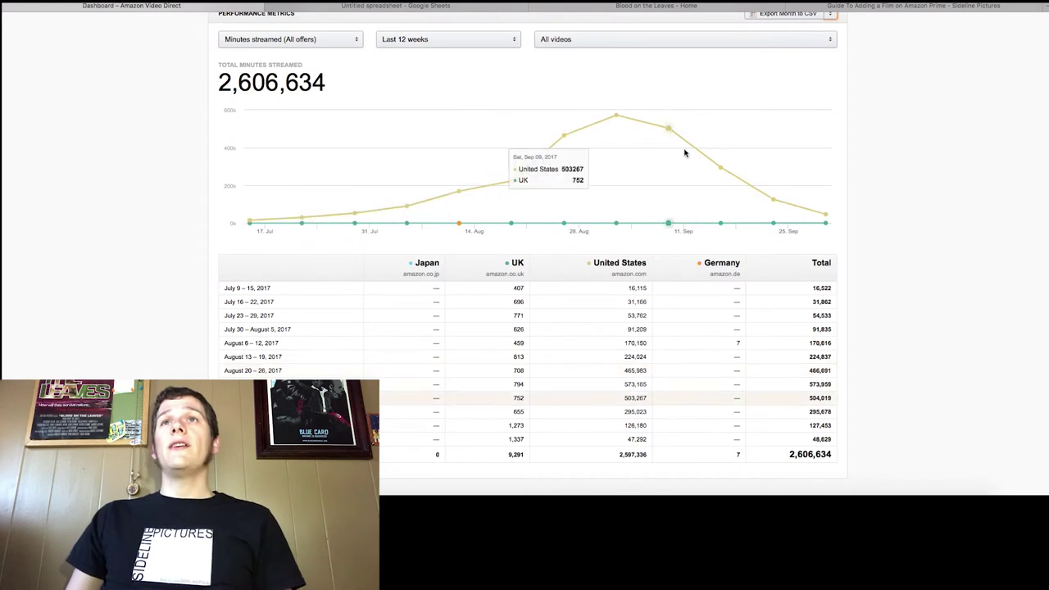
mouse_move(787, 186)
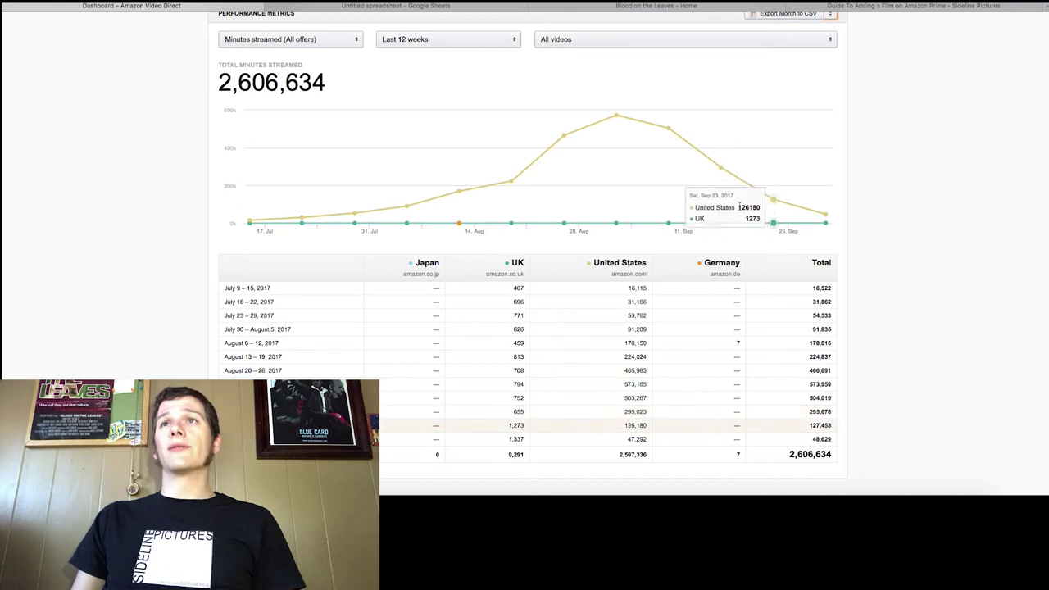
mouse_move(565, 156)
left_click(666, 11)
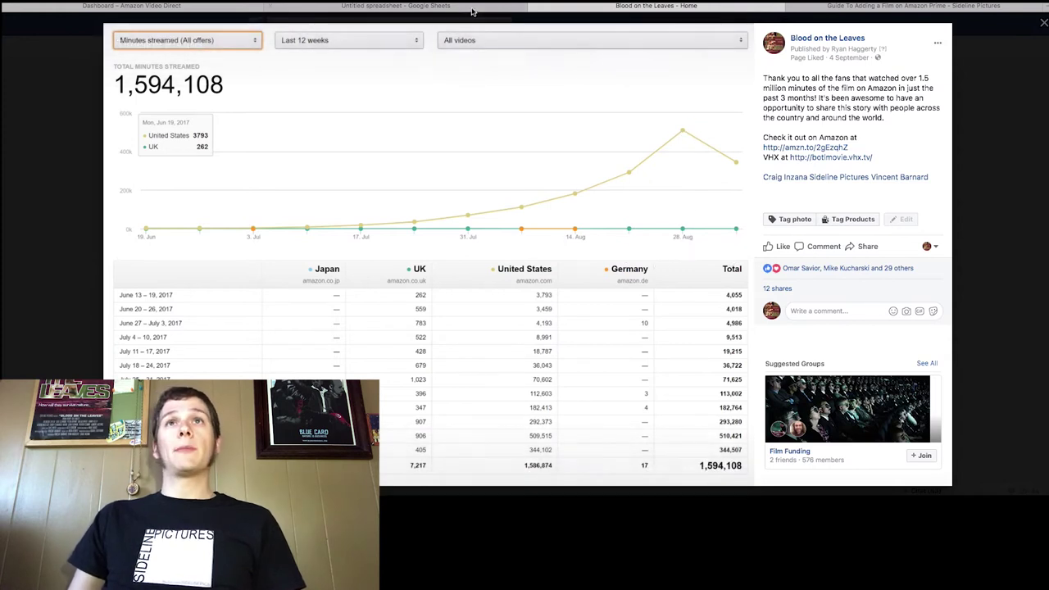
Return from the Facebook post to the dashboard showing 2,606,634 minutes streamed.
left_click(219, 6)
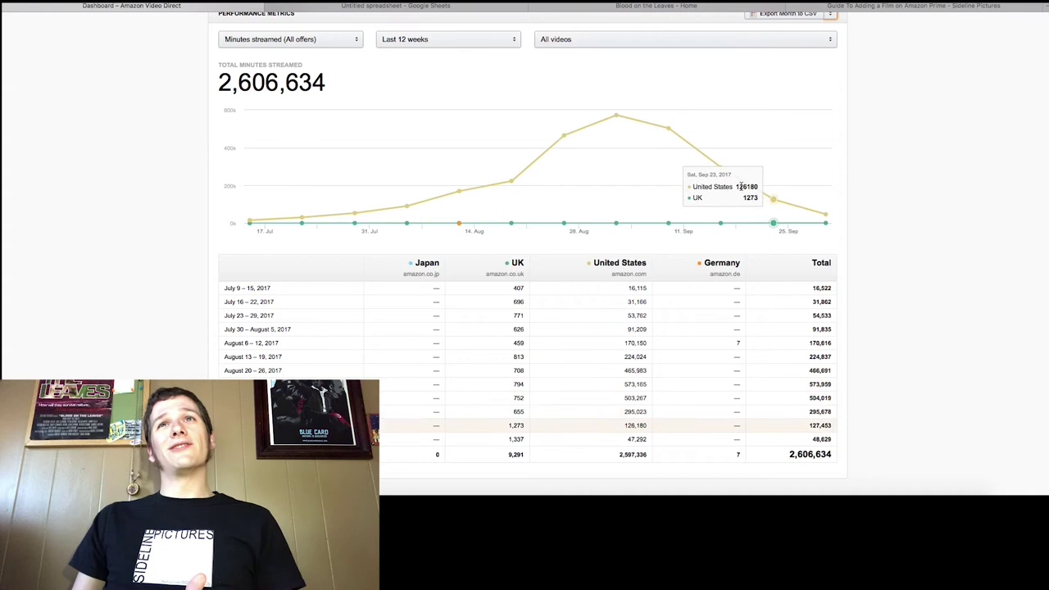
left_click(352, 7)
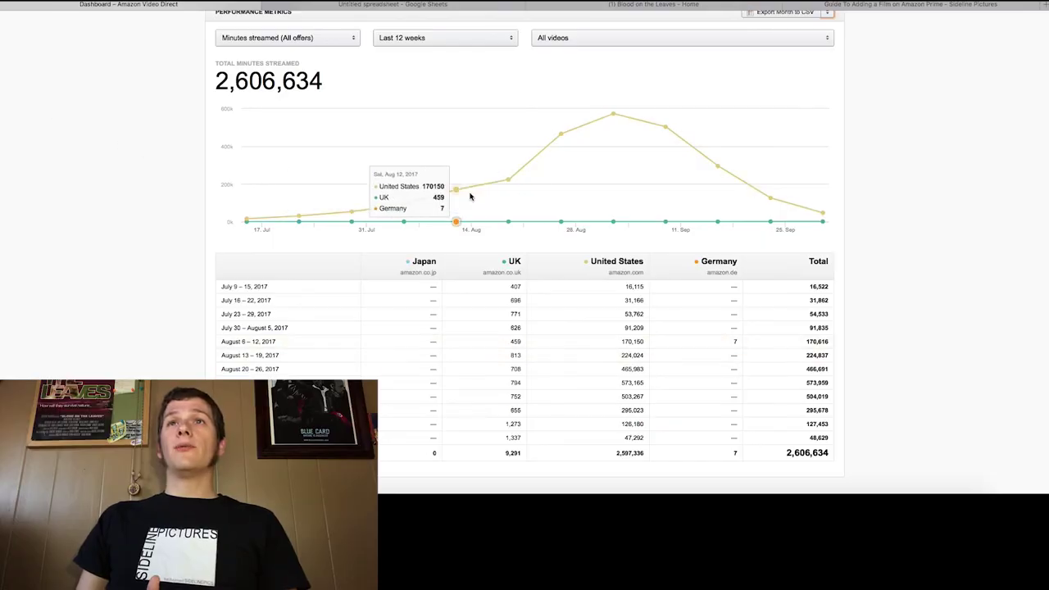
Highlight the 2,606,634 total minutes streamed figure repeatedly, then clear the selection.
left_click_drag(215, 80, 388, 83)
left_click(282, 79)
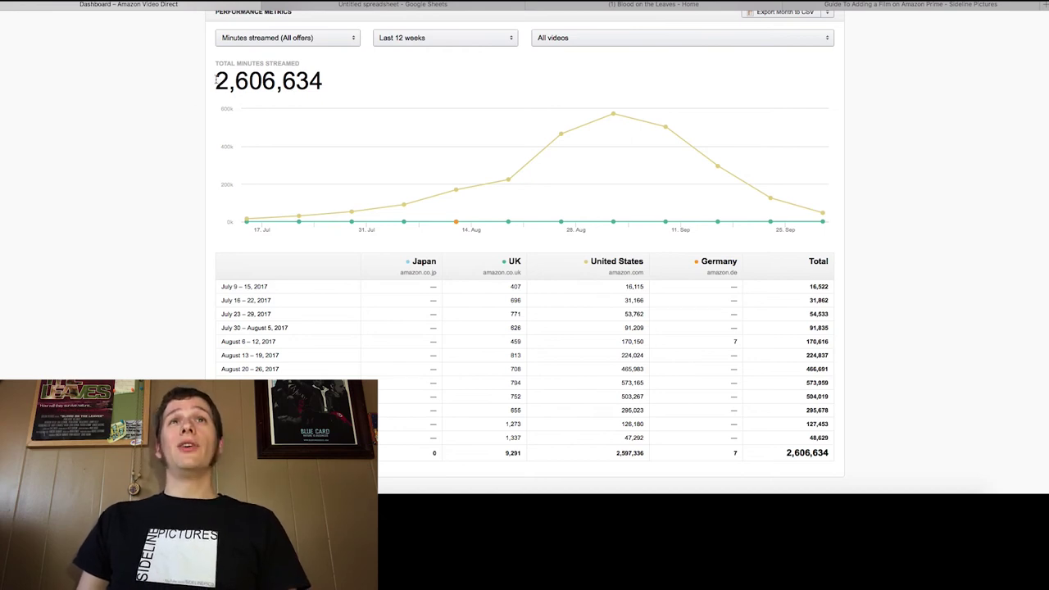
left_click_drag(216, 79, 566, 73)
left_click(369, 80)
left_click_drag(216, 80, 314, 80)
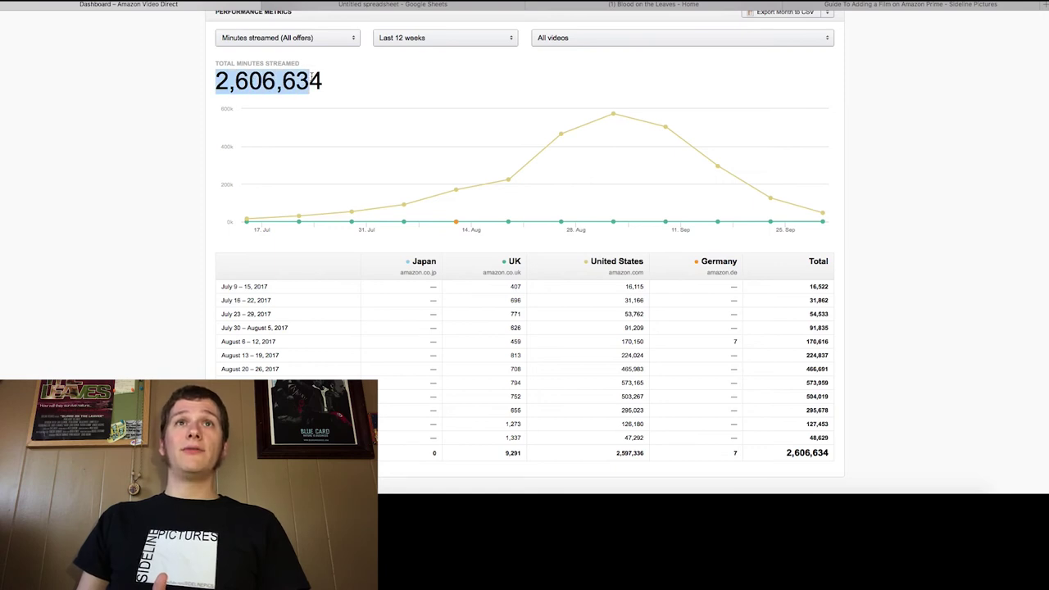
left_click(354, 77)
double_click(354, 78)
left_click(418, 52)
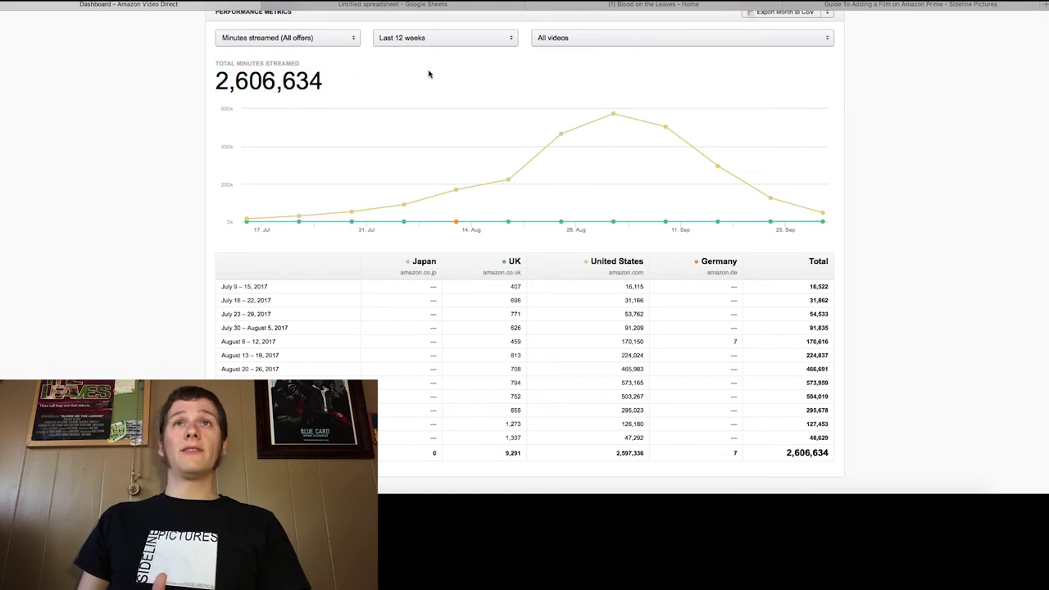
double_click(373, 80)
left_click(335, 56)
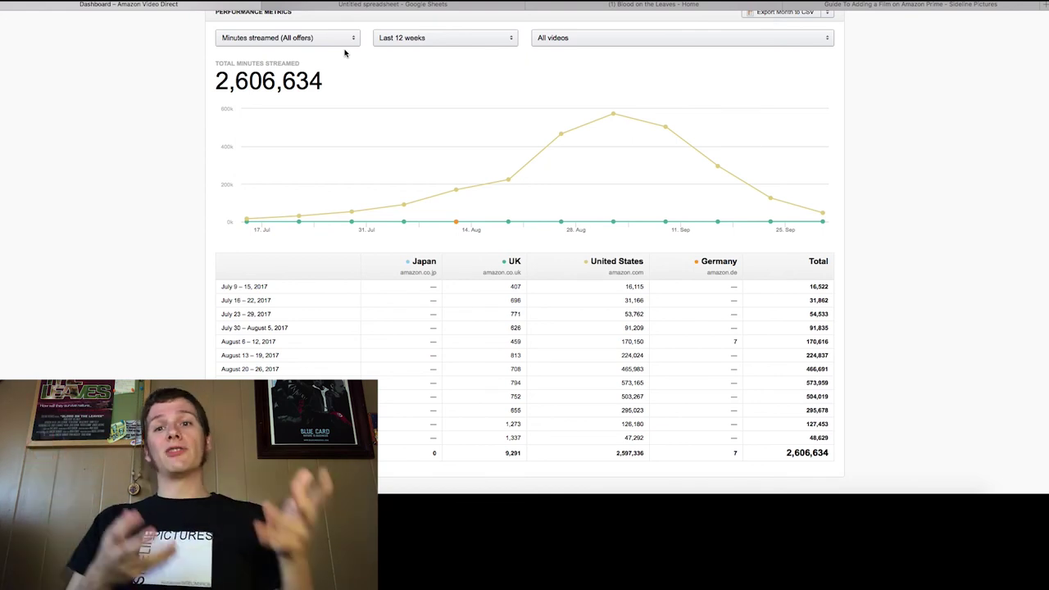
Try Unique streams (Free with Ads), settle on Unique streams (Prime), and highlight its 58,039 total.
left_click(336, 40)
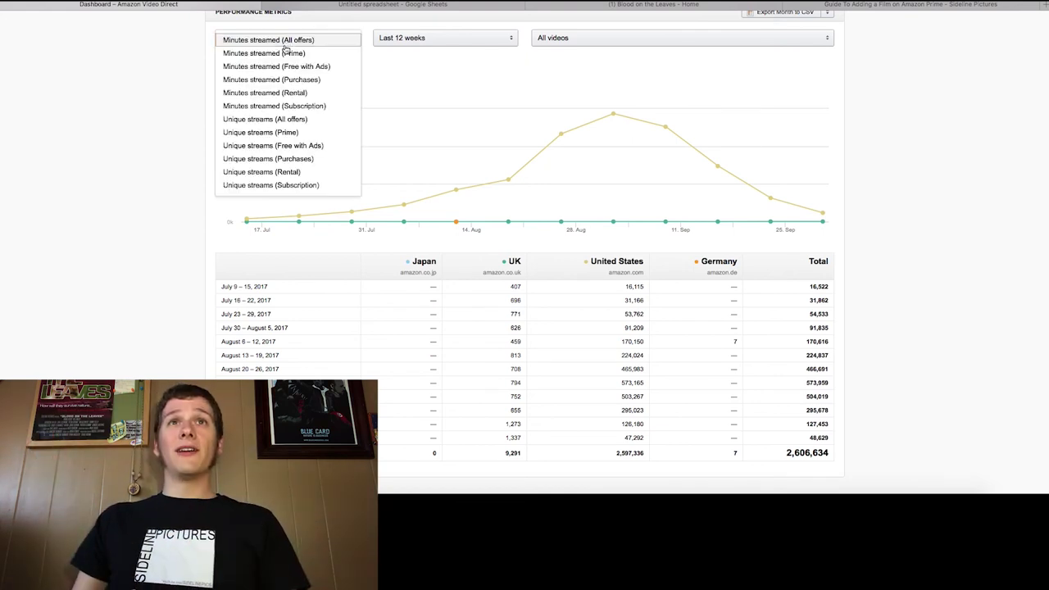
left_click(320, 145)
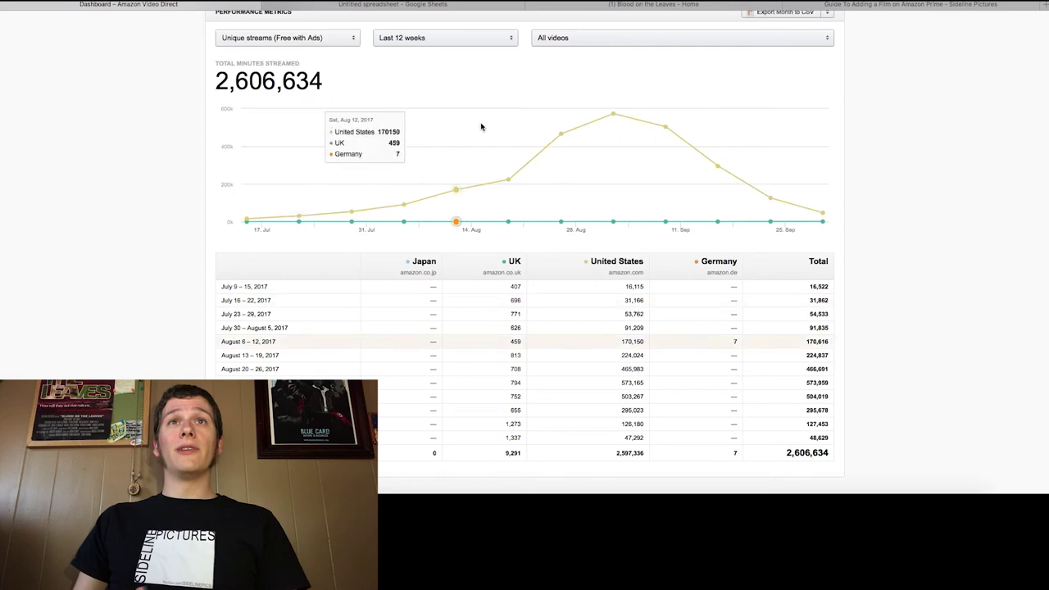
left_click(324, 40)
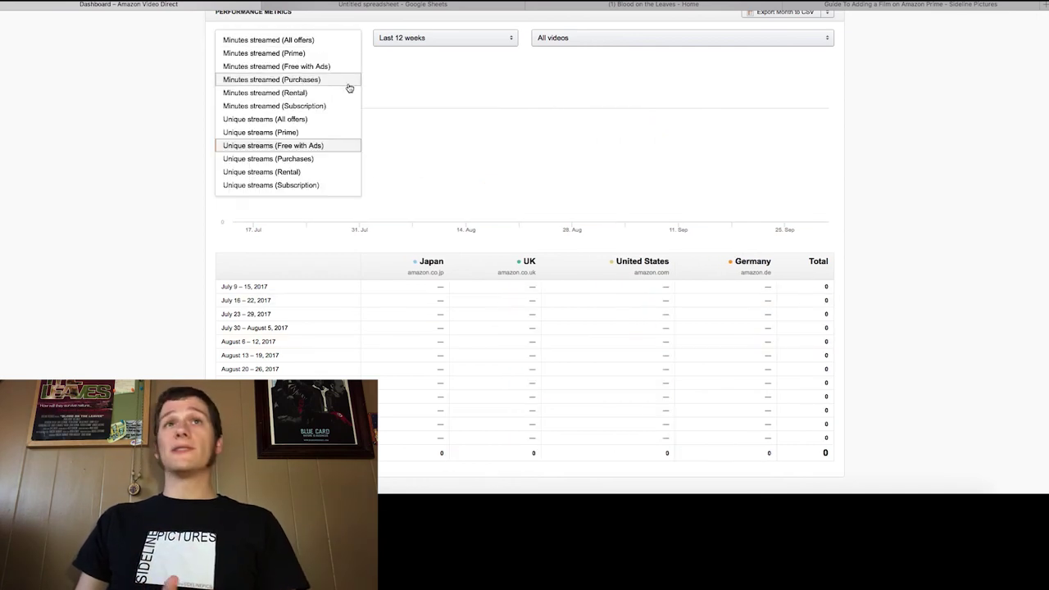
left_click(299, 132)
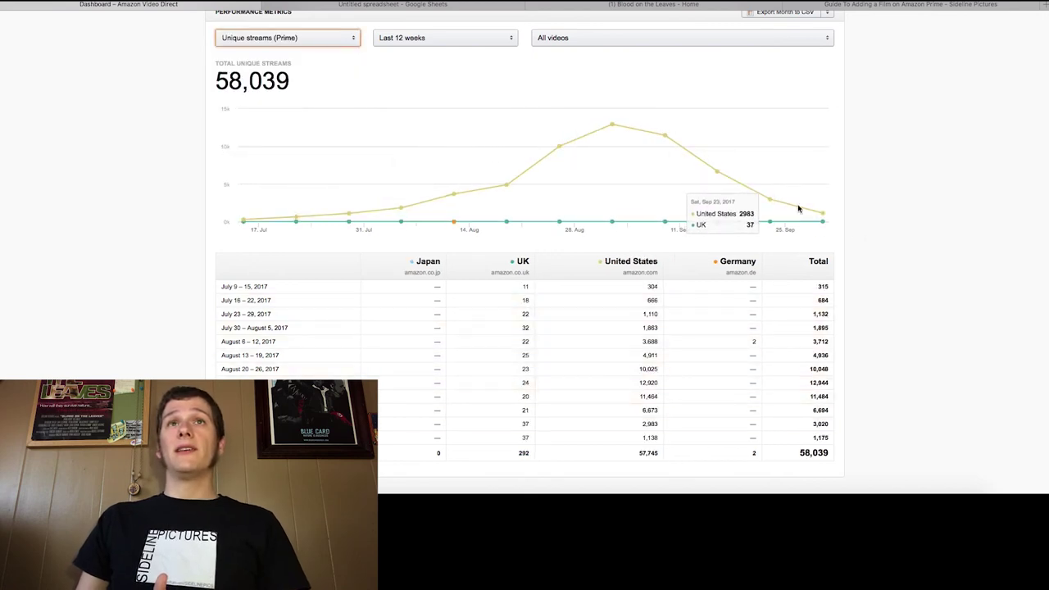
left_click(349, 38)
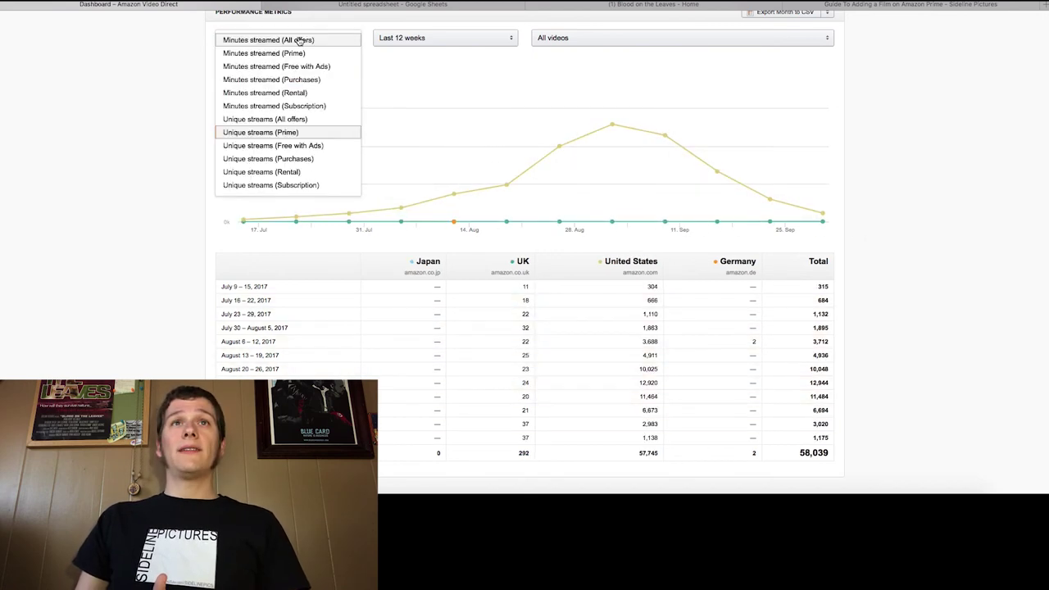
left_click(271, 132)
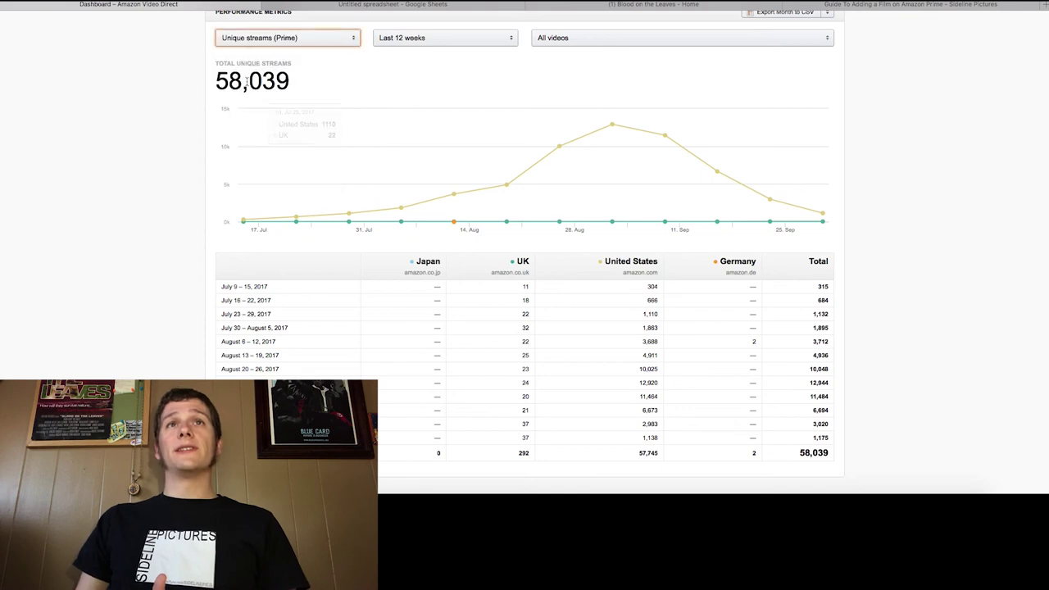
left_click_drag(216, 82, 339, 79)
Narrow the period to Last 7 days and highlight the 1,175 total streams.
left_click(405, 44)
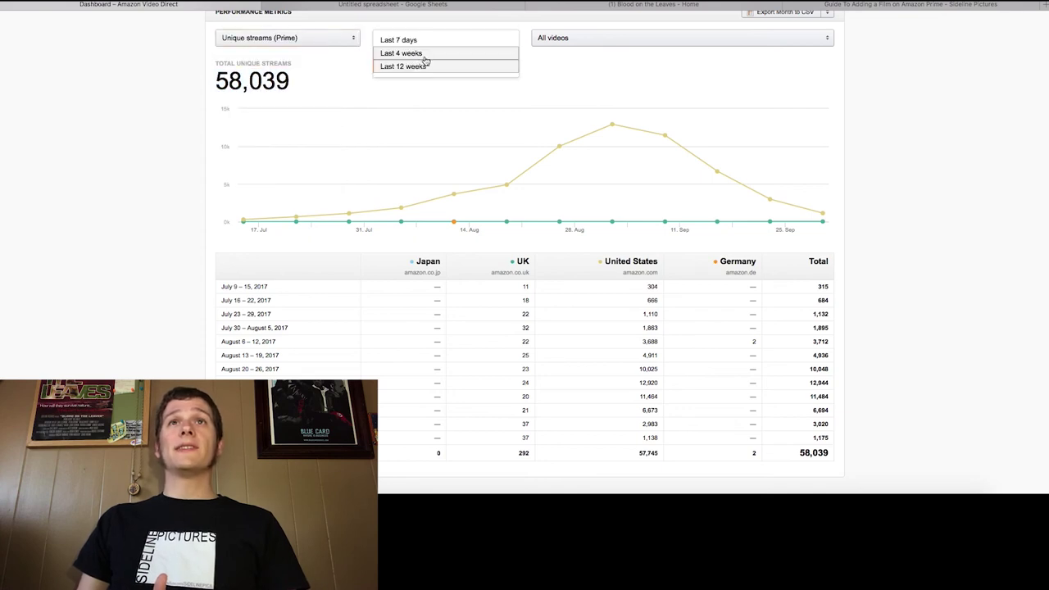
left_click(417, 43)
left_click_drag(218, 82, 277, 82)
left_click(326, 87)
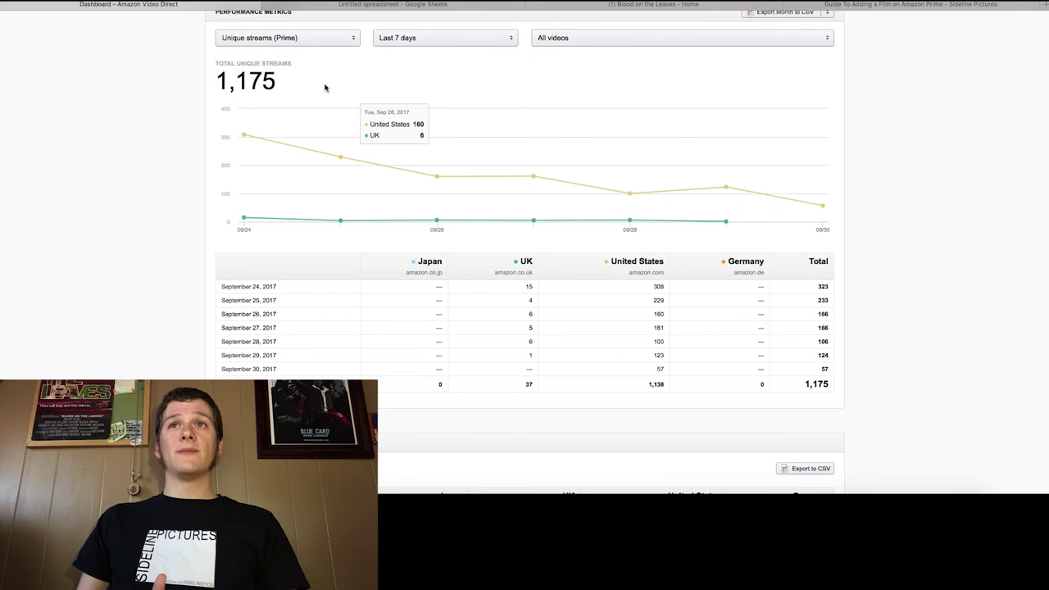
Show Unique streams (Purchases) and widen the period back to Last 12 weeks.
left_click(293, 41)
left_click(293, 53)
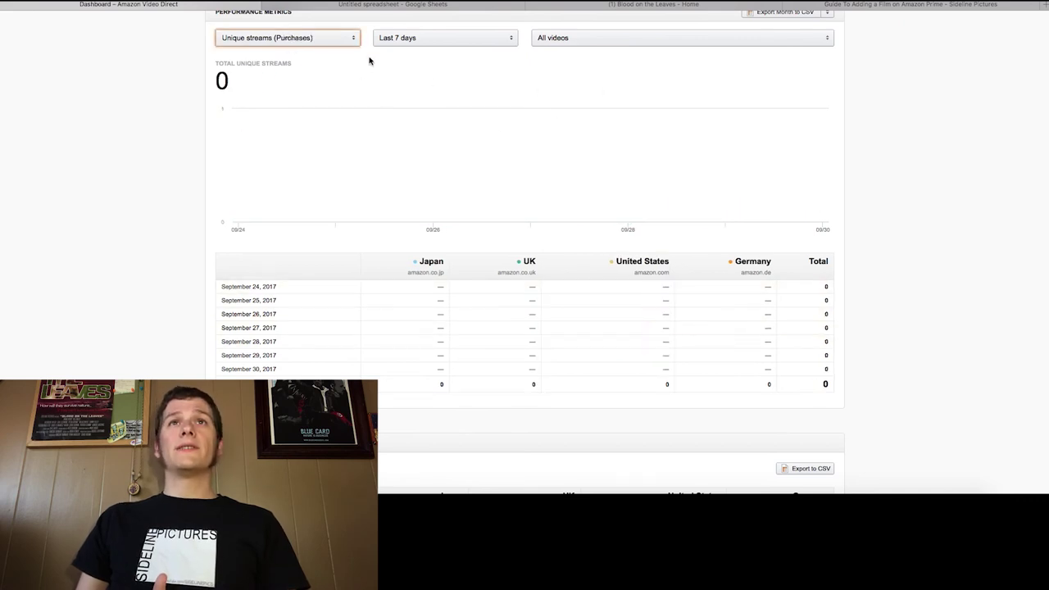
left_click(436, 42)
left_click(410, 66)
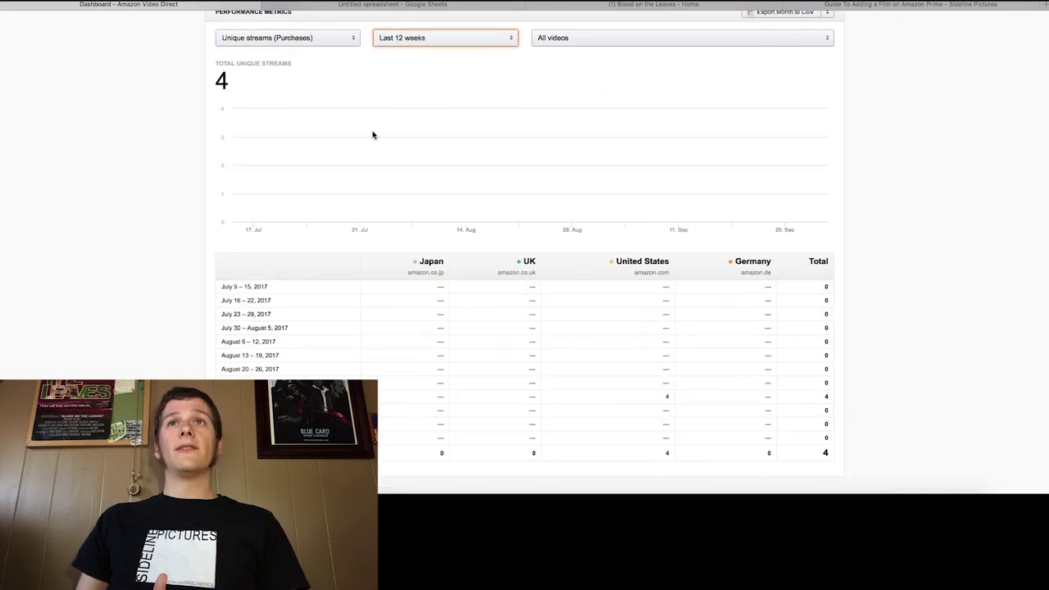
Switch the metric to Unique streams (Rental) and look over the results.
mouse_move(666, 116)
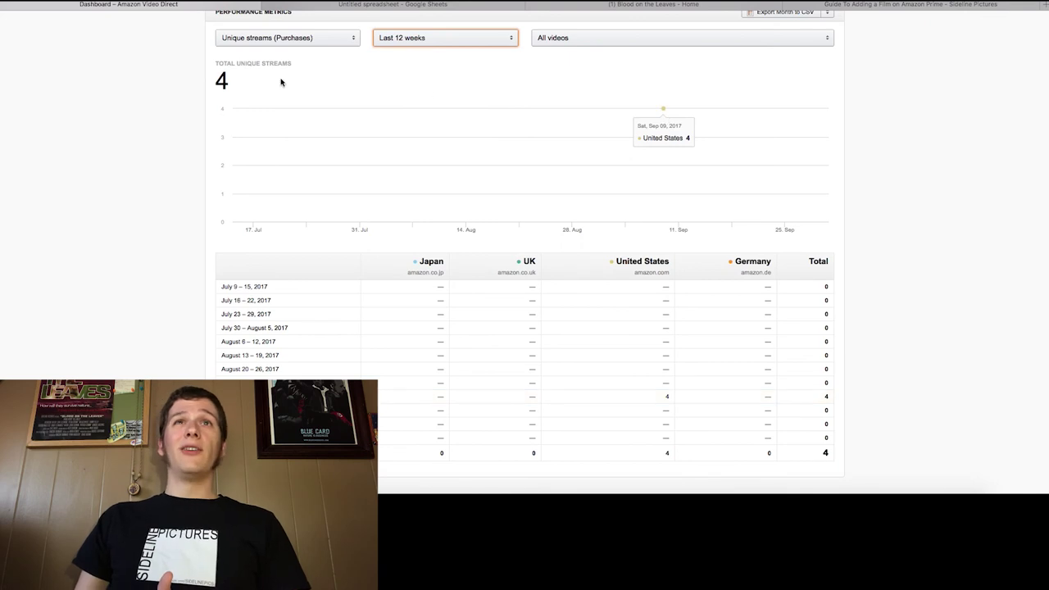
left_click(246, 38)
left_click(262, 54)
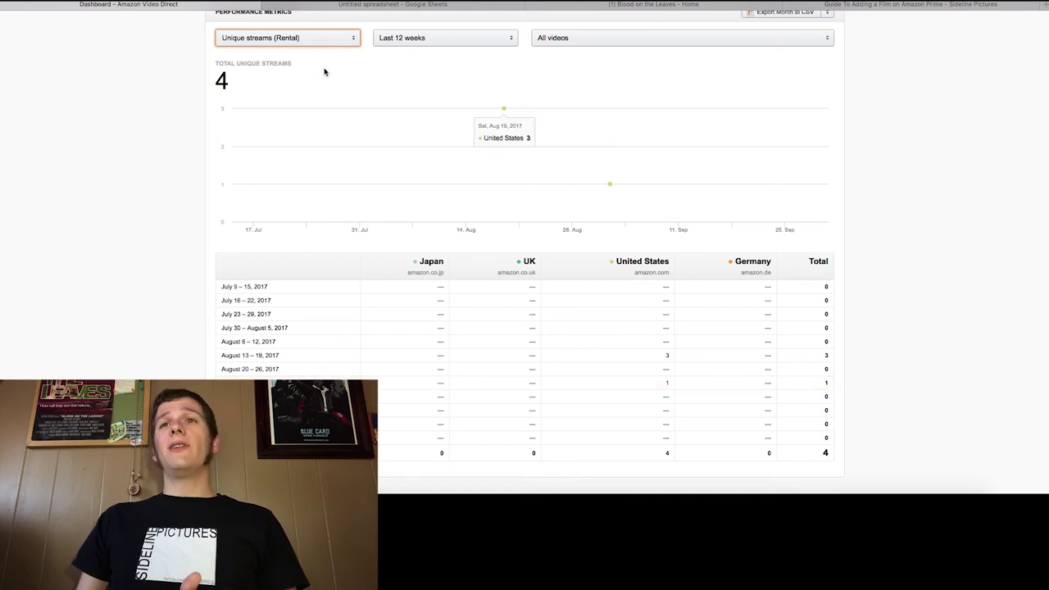
scroll(1008, 297, "down", 1)
scroll(1008, 298, "up", 2)
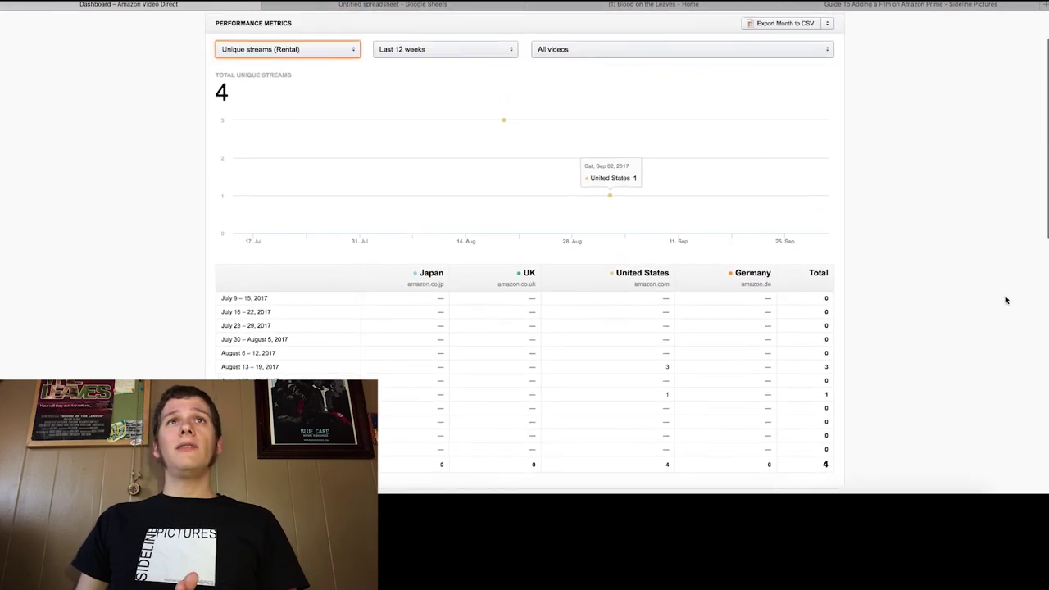
scroll(484, 156, "up", 1)
scroll(459, 145, "down", 2)
Show Unique streams (Subscription), which reads 0, and return to the Sideline Pictures guide.
left_click(317, 39)
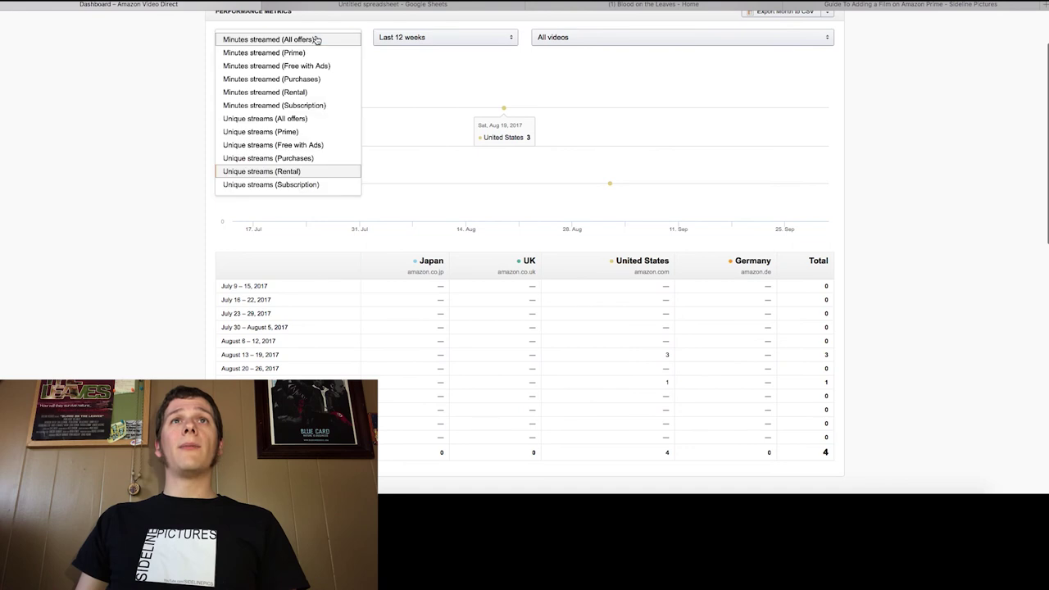
left_click(305, 184)
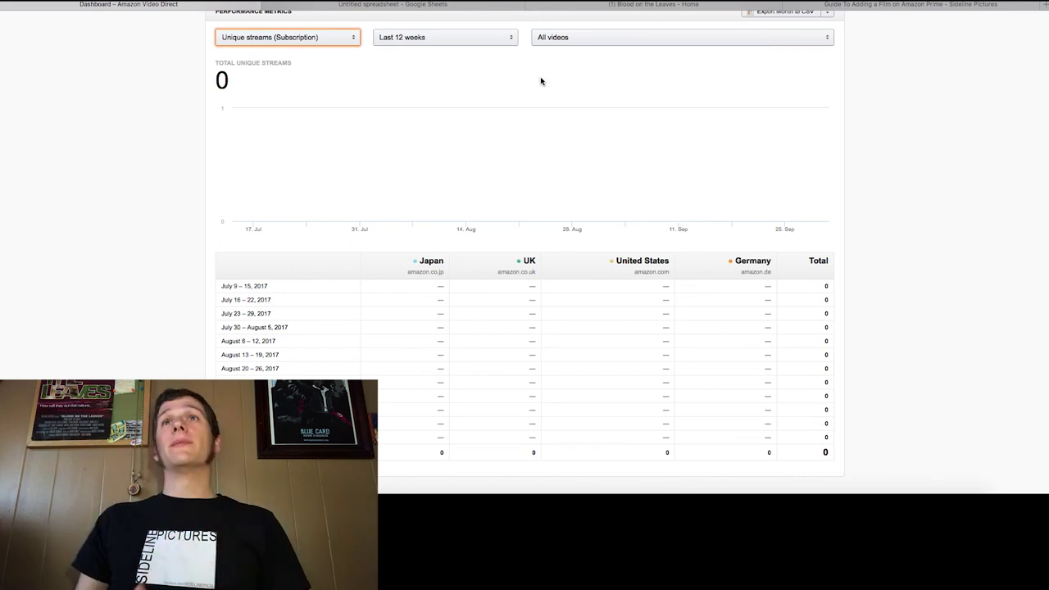
left_click(877, 5)
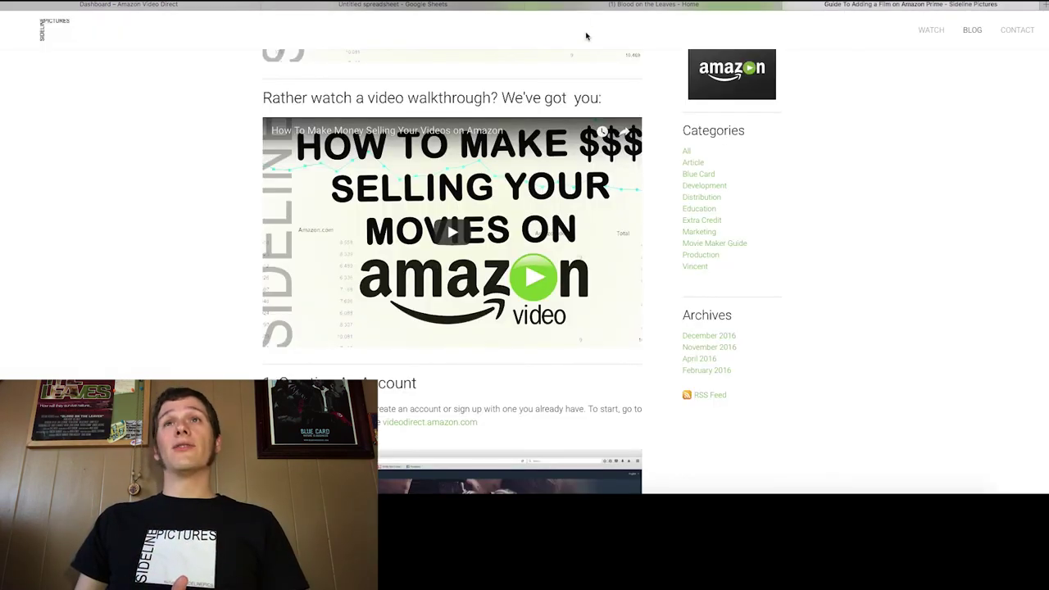
left_click(606, 8)
left_click(431, 6)
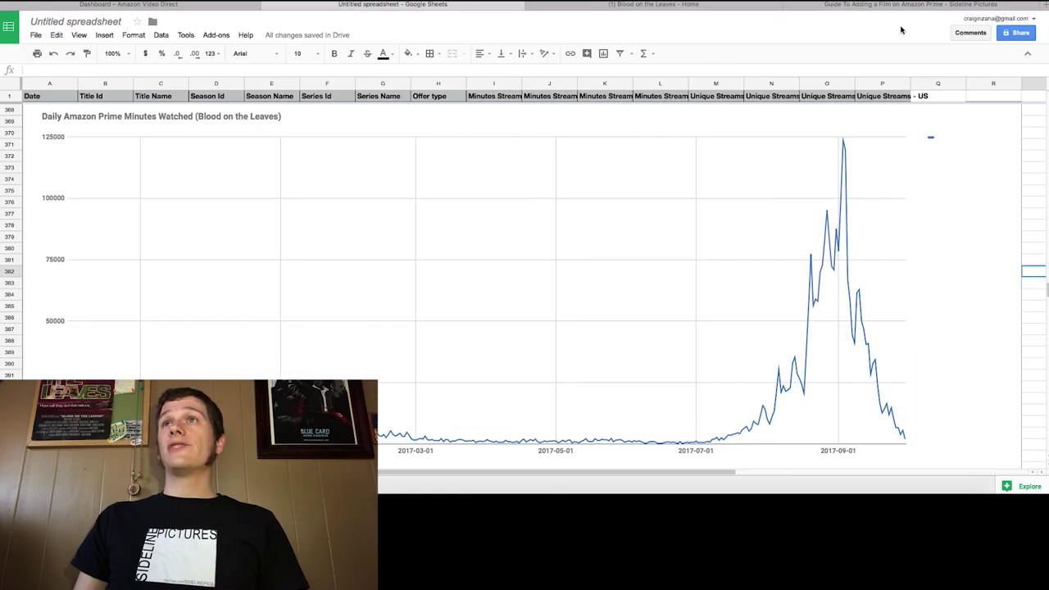
left_click(839, 7)
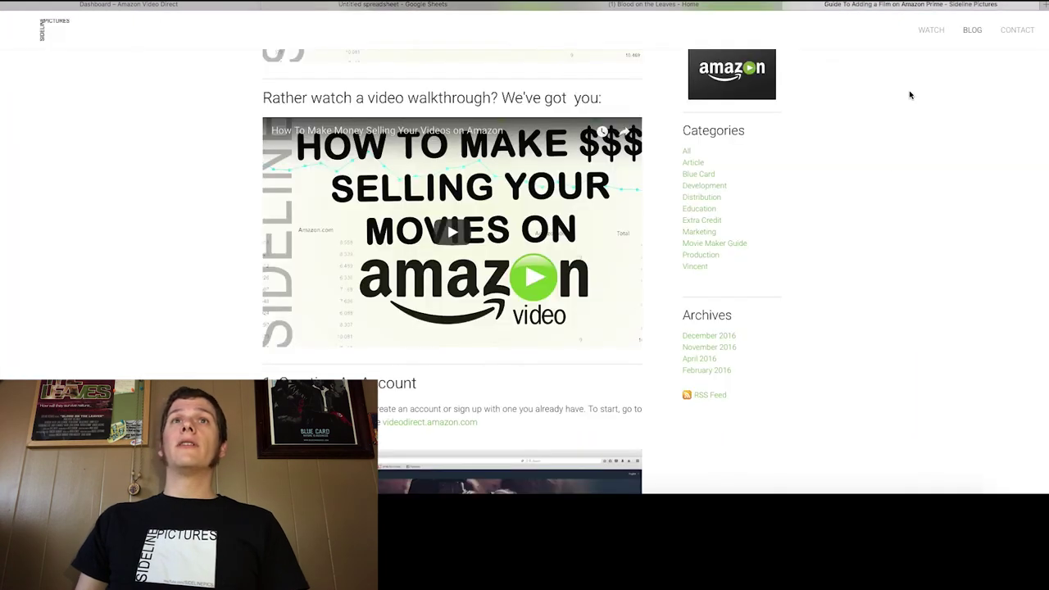